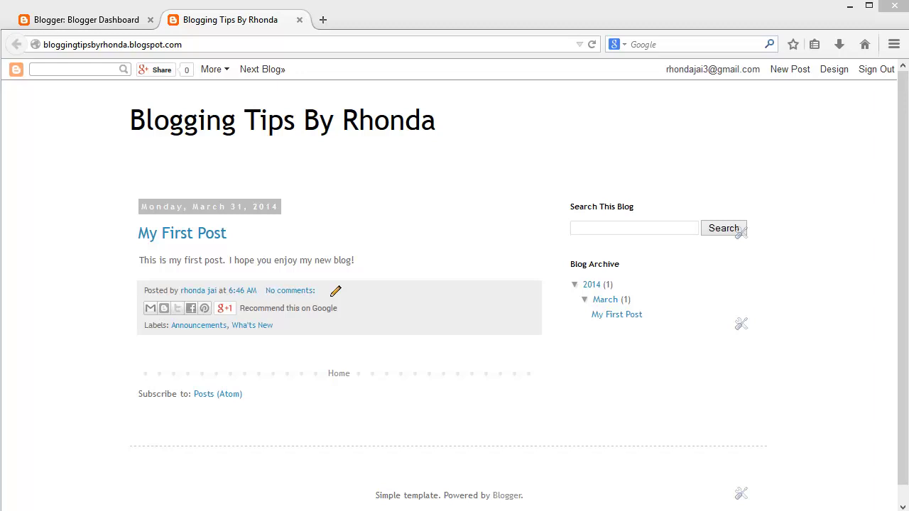
- Open the Layout page of the Blogging Tips By Rhonda blog from the Blogger dashboard
{"action": "left_click", "coordinate": [25, 19]}
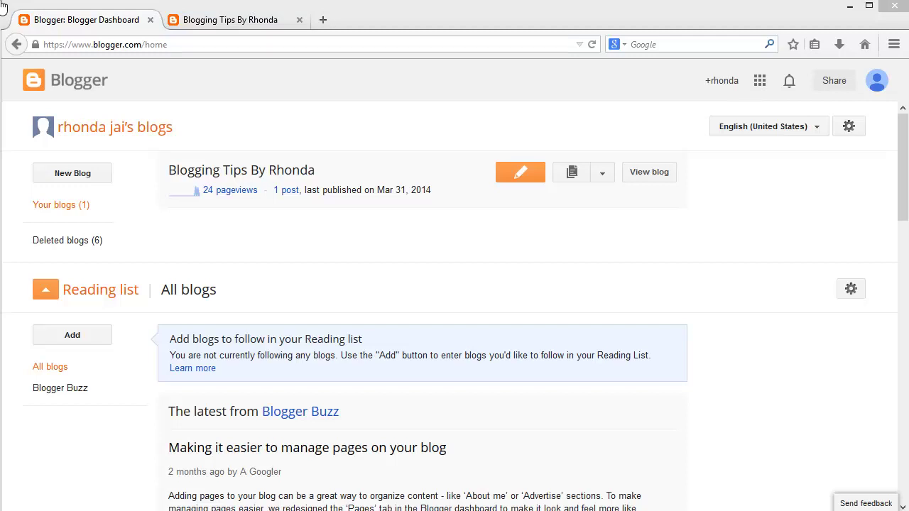
{"action": "left_click", "coordinate": [603, 177]}
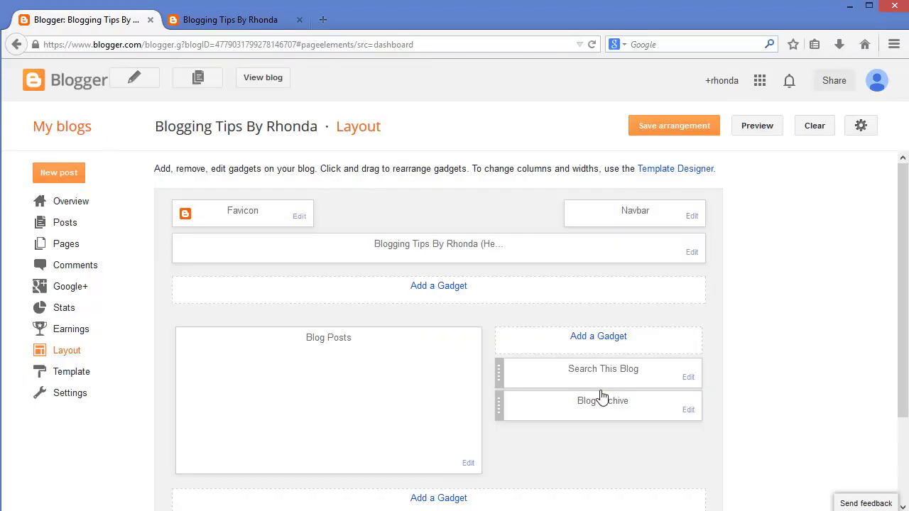
- Set the Header gadget to the uploaded headerBanner image instead of title and description, and save
{"action": "left_click", "coordinate": [691, 253]}
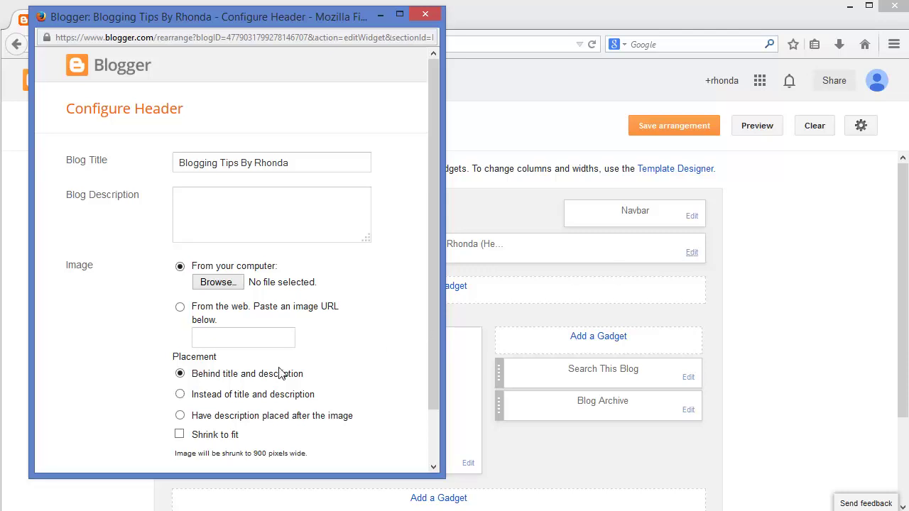
{"action": "left_click", "coordinate": [181, 395]}
{"action": "left_click", "coordinate": [218, 284]}
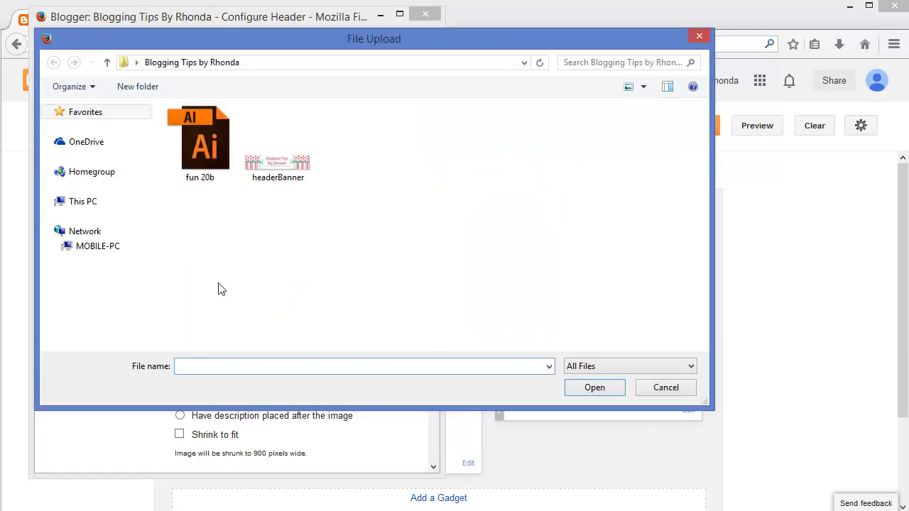
{"action": "left_click", "coordinate": [281, 170]}
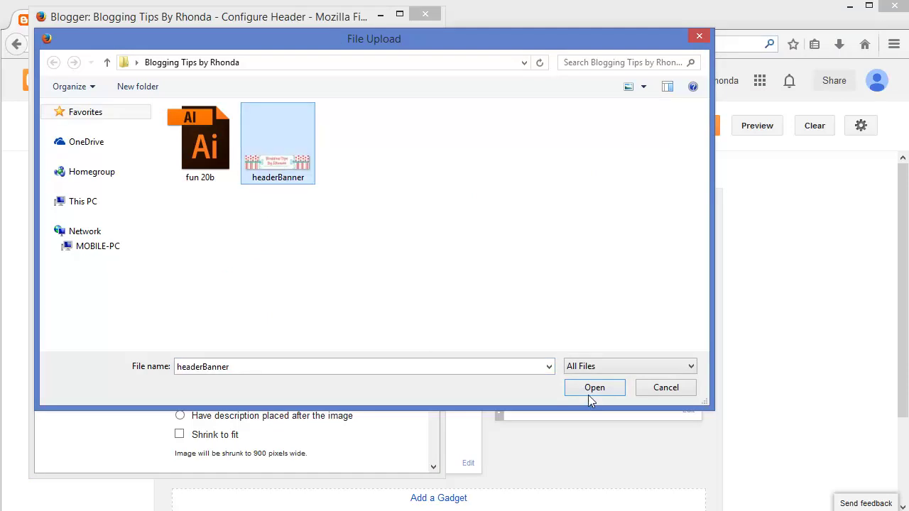
{"action": "left_click", "coordinate": [588, 395]}
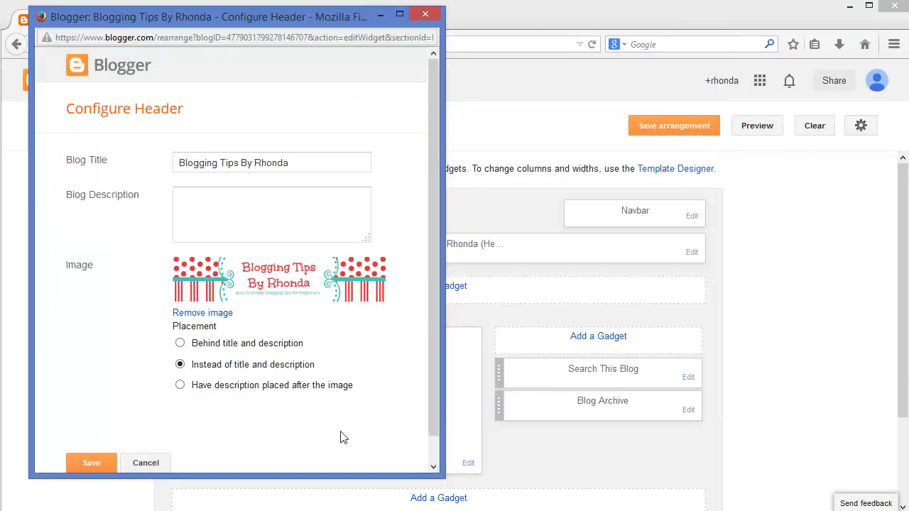
{"action": "left_click", "coordinate": [104, 467]}
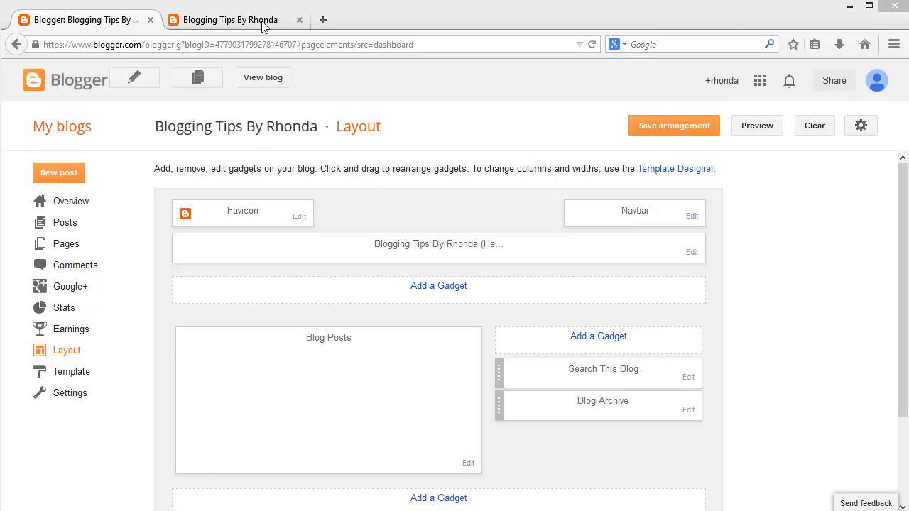
- Reload the live blog tab to check for the new header banner
{"action": "left_click", "coordinate": [263, 25]}
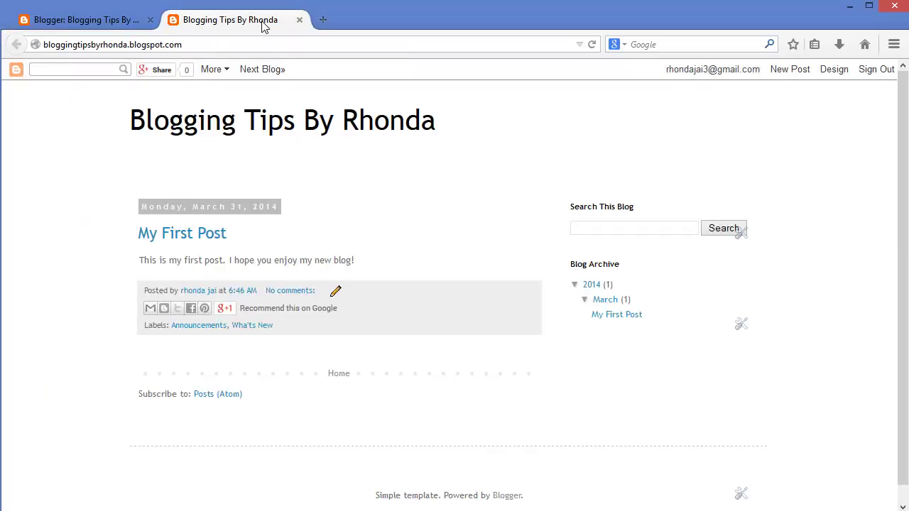
{"action": "left_click", "coordinate": [592, 45]}
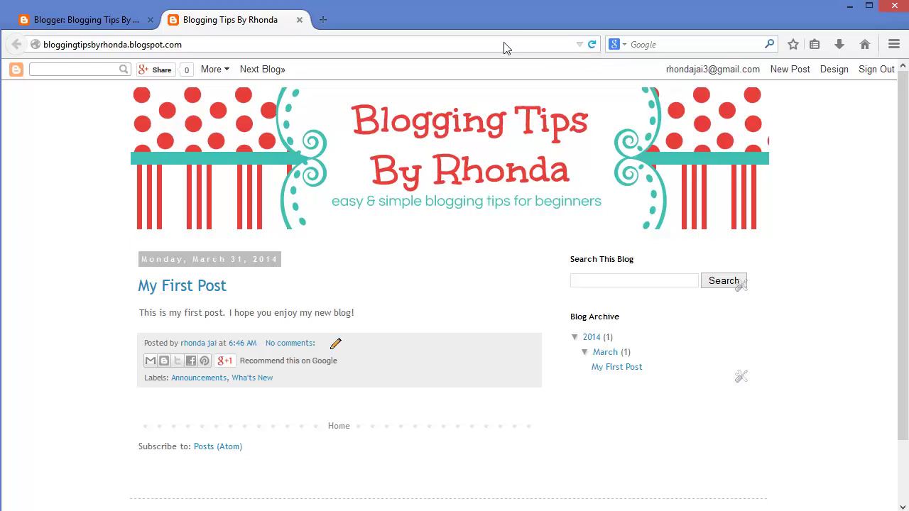
- Open the Template Designer through Template > Customize on the dashboard
{"action": "left_click", "coordinate": [108, 22]}
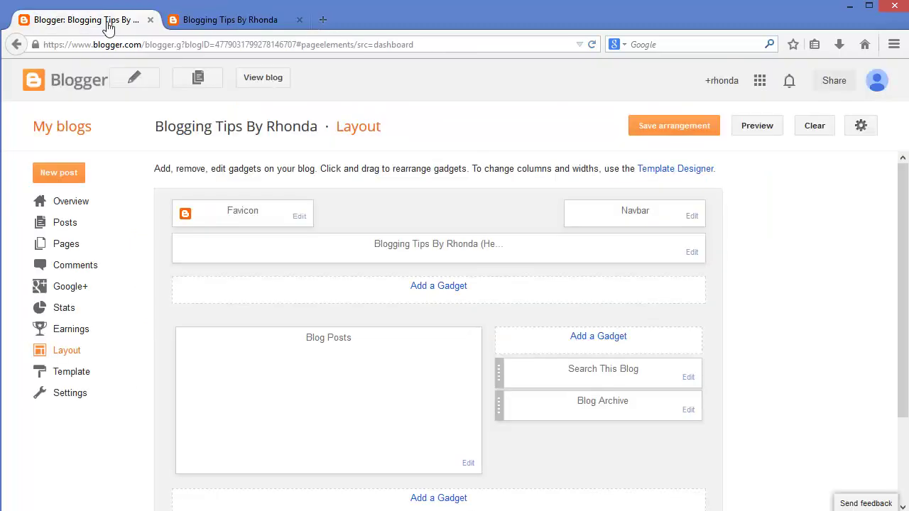
{"action": "left_click", "coordinate": [78, 373]}
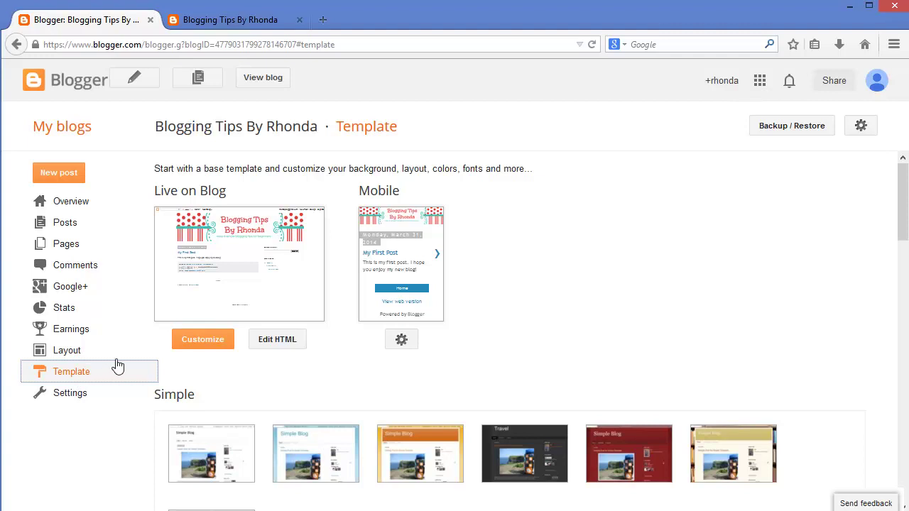
{"action": "left_click", "coordinate": [198, 341]}
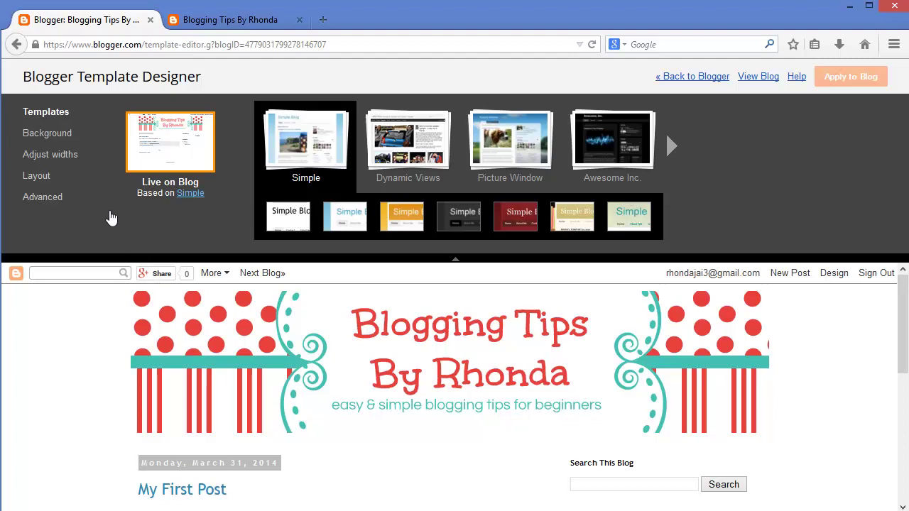
- Browse the Background, Adjust widths and Layout options, ending on Advanced Page Text settings
{"action": "left_click", "coordinate": [59, 141]}
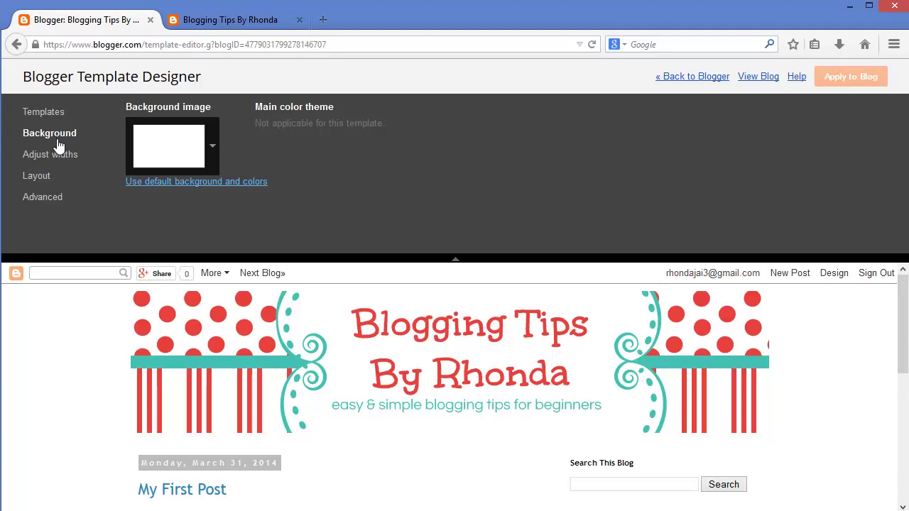
{"action": "left_click", "coordinate": [58, 161]}
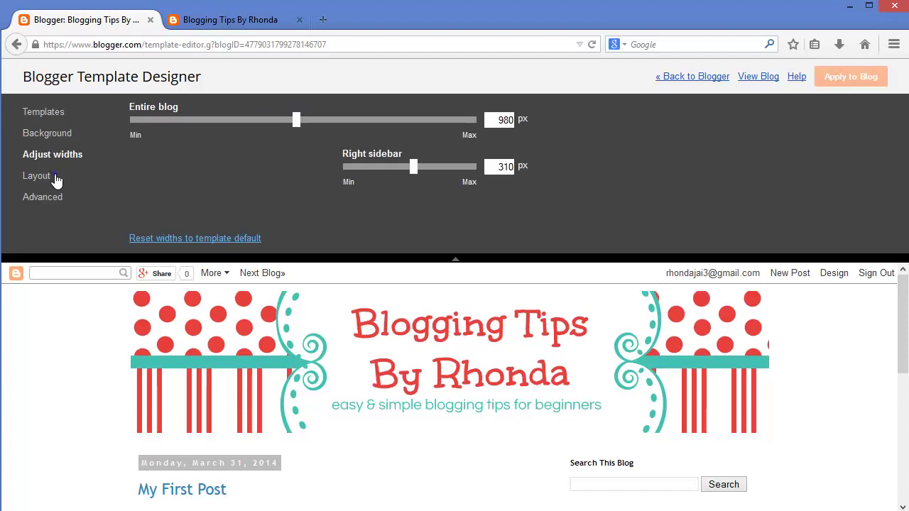
{"action": "left_click", "coordinate": [57, 179]}
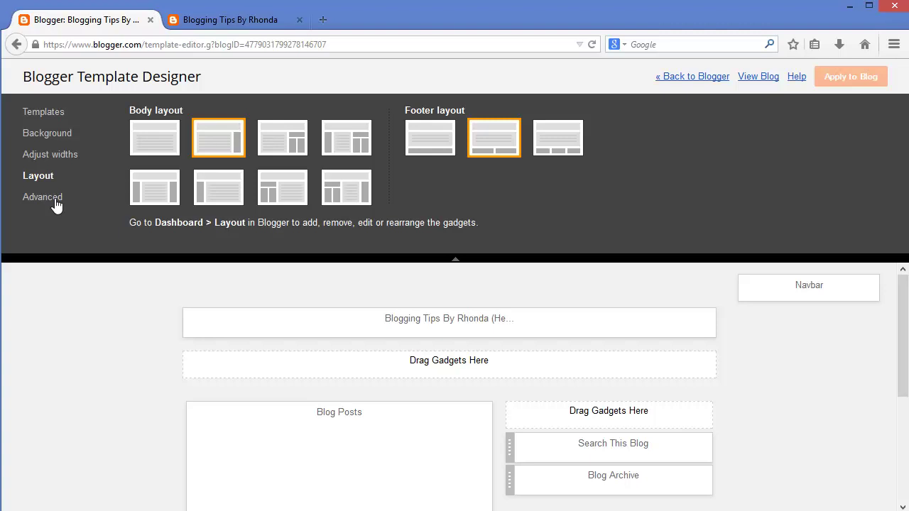
{"action": "left_click", "coordinate": [57, 205]}
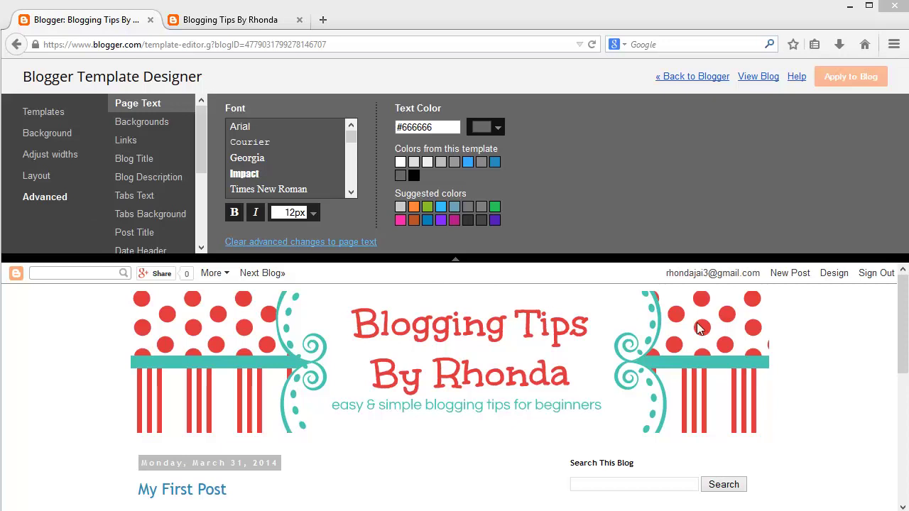
- Scroll the Advanced element list and bring up the Date Header colour settings
{"action": "left_click_drag", "start_coordinate": [905, 368], "coordinate": [904, 406]}
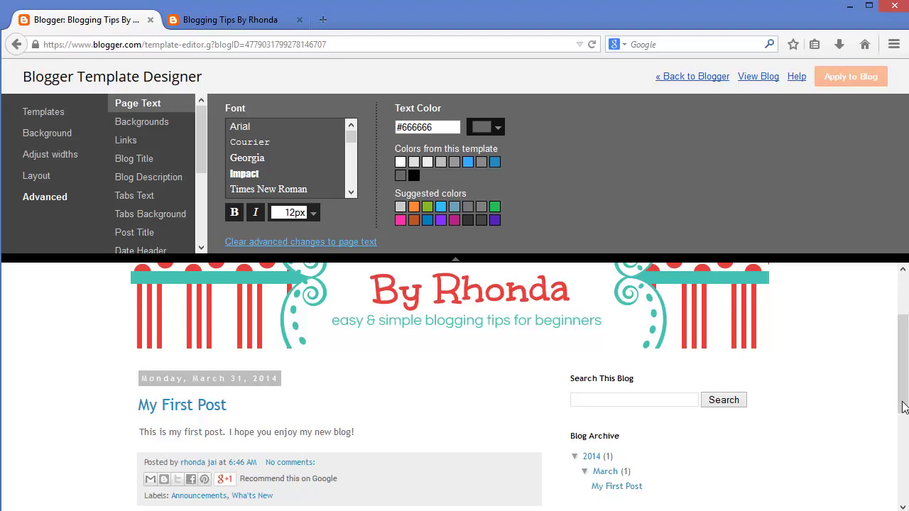
{"action": "left_click", "coordinate": [201, 247]}
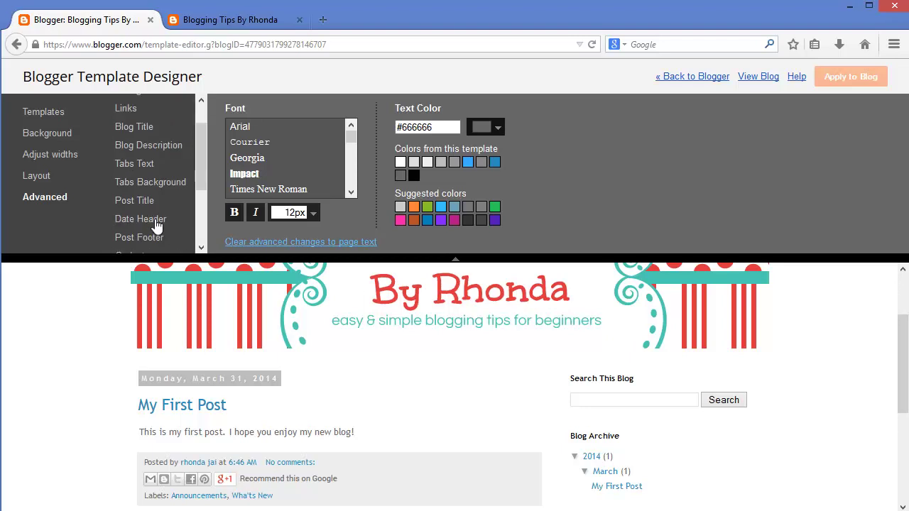
{"action": "left_click", "coordinate": [157, 226]}
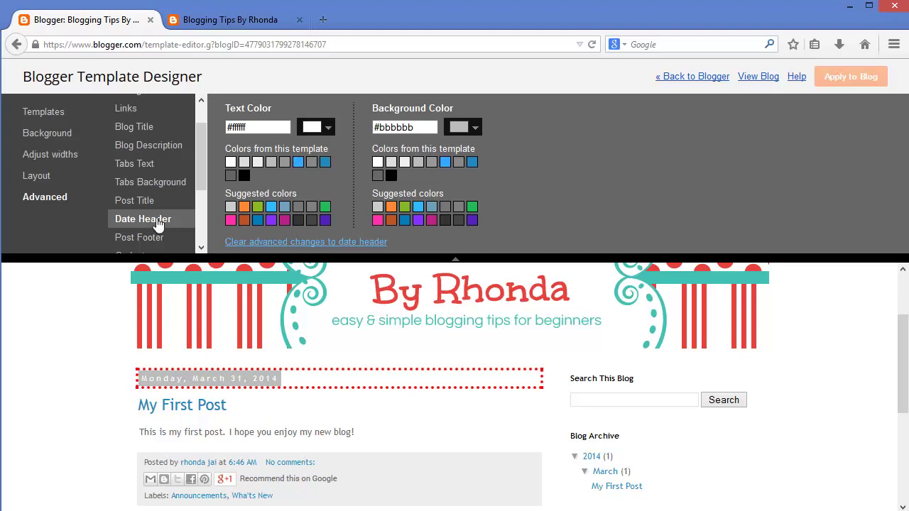
- Give the date header #666666 grey text on a white #ffffff background
{"action": "left_click", "coordinate": [231, 175]}
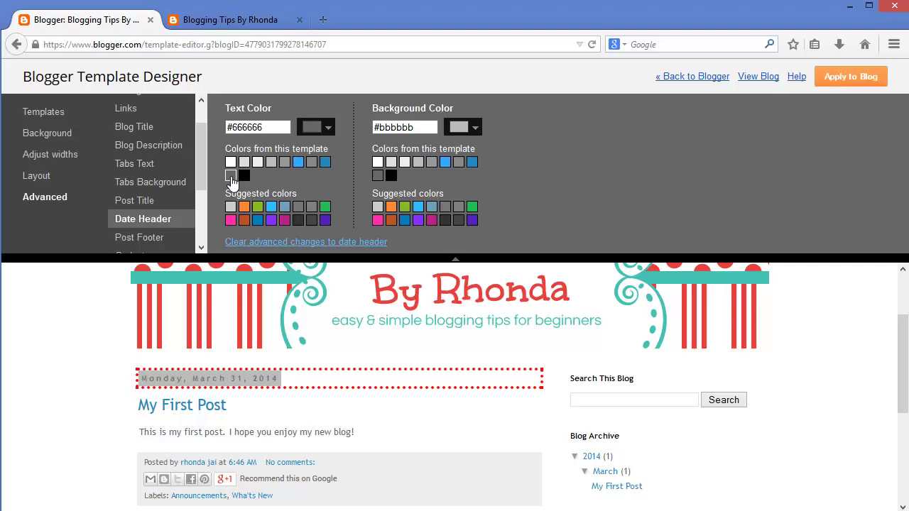
{"action": "left_click", "coordinate": [378, 162]}
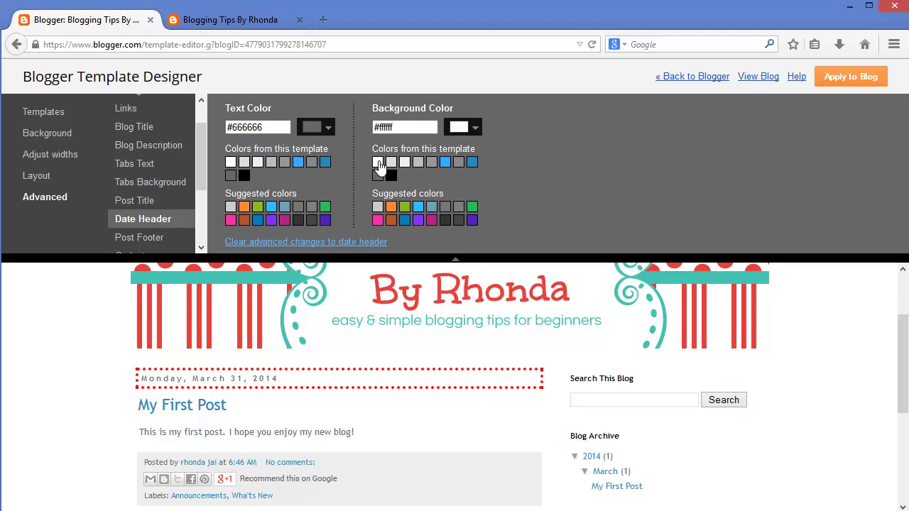
{"action": "left_click", "coordinate": [145, 202]}
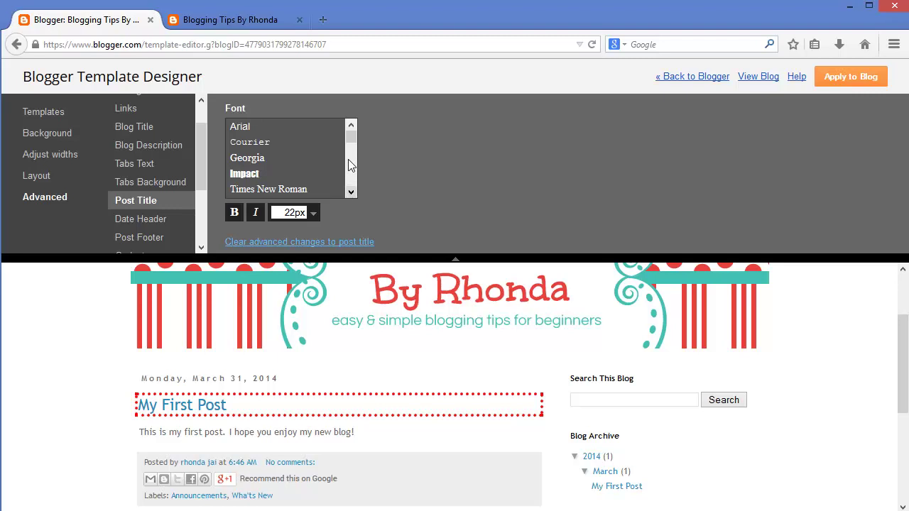
- Set the post title font to Unkempt at 30px
{"action": "left_click_drag", "start_coordinate": [349, 139], "coordinate": [351, 187]}
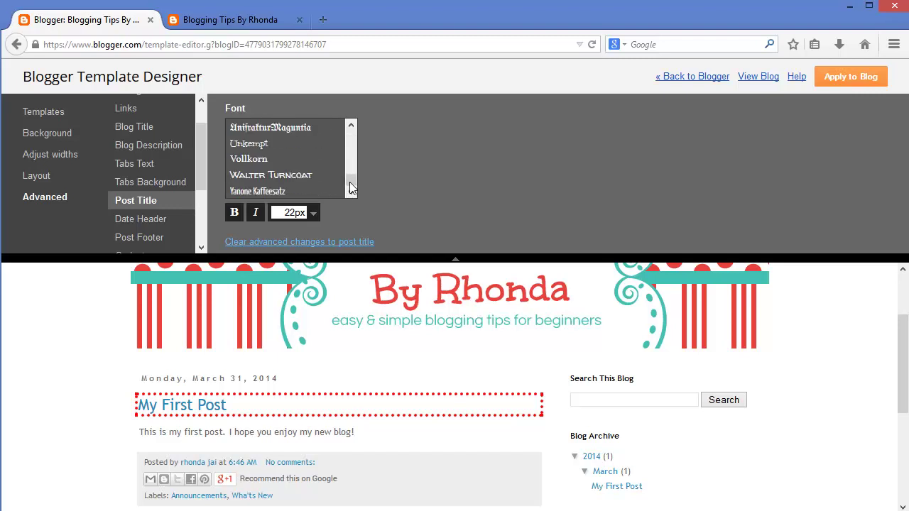
{"action": "left_click", "coordinate": [262, 145]}
{"action": "left_click", "coordinate": [314, 214]}
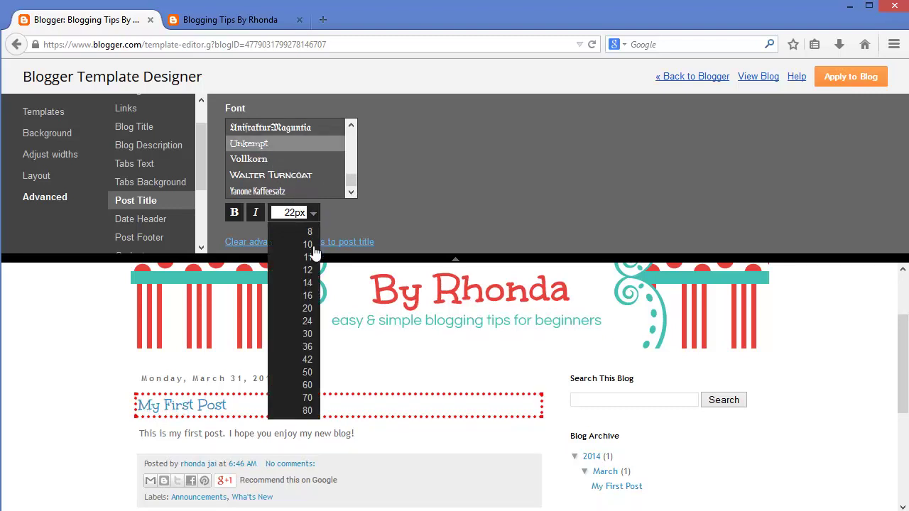
{"action": "left_click", "coordinate": [307, 347]}
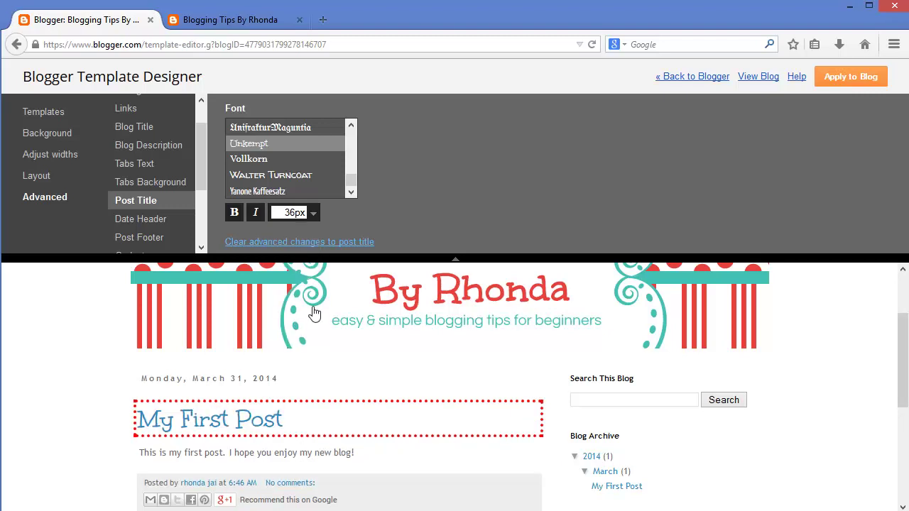
{"action": "left_click", "coordinate": [313, 214]}
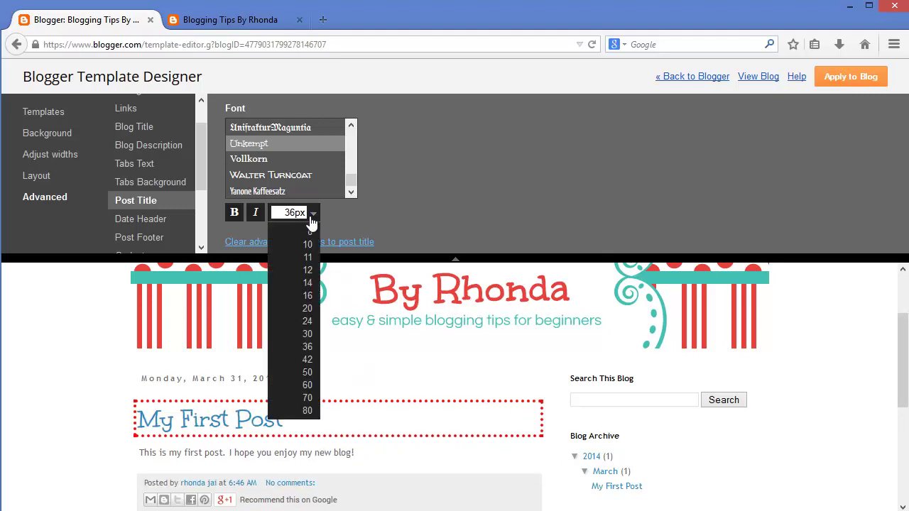
{"action": "left_click", "coordinate": [310, 336]}
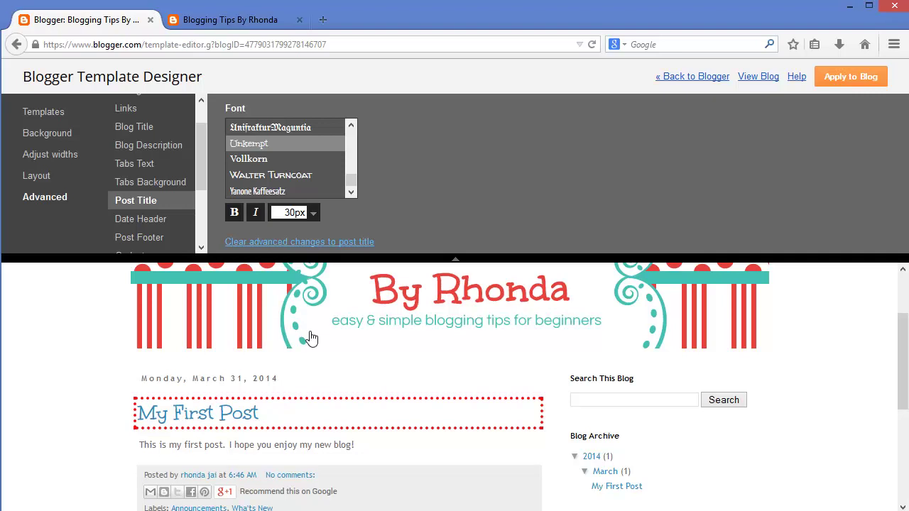
{"action": "left_click", "coordinate": [128, 109]}
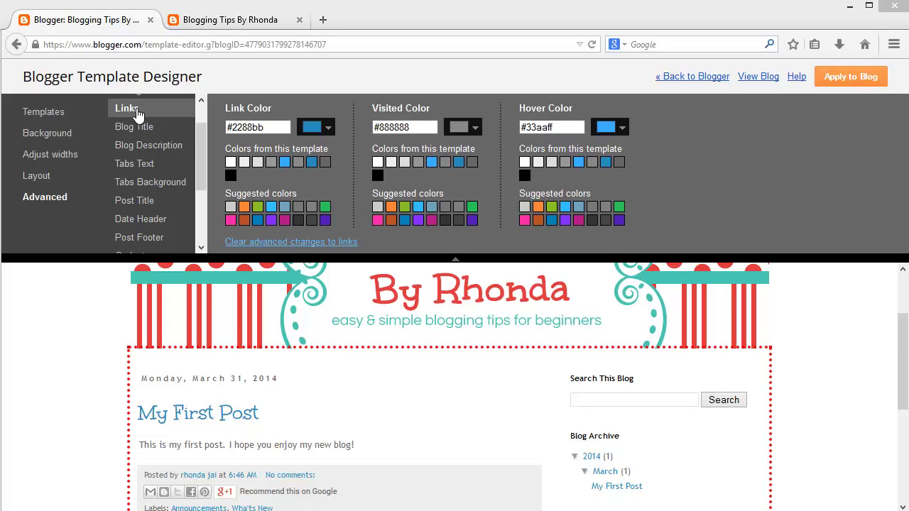
- Set the link colour to a bright red, #e10000
{"action": "left_click", "coordinate": [328, 130]}
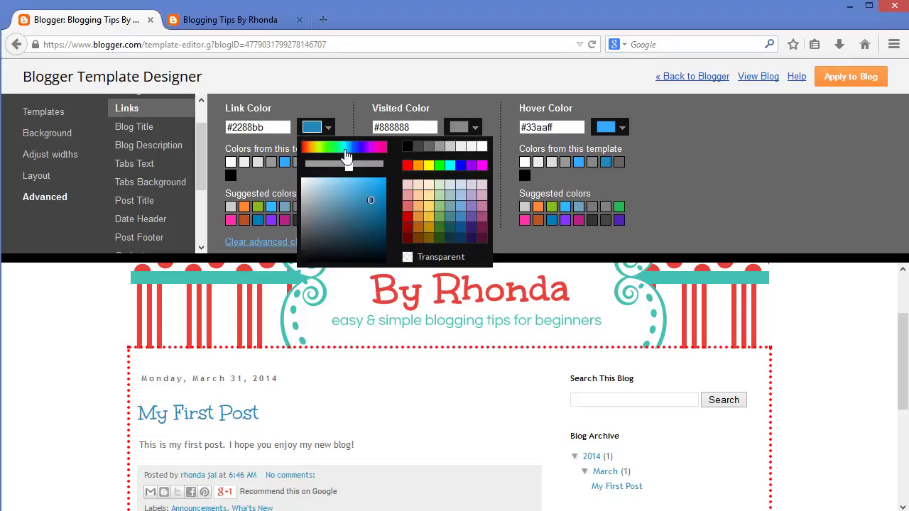
{"action": "left_click", "coordinate": [406, 225]}
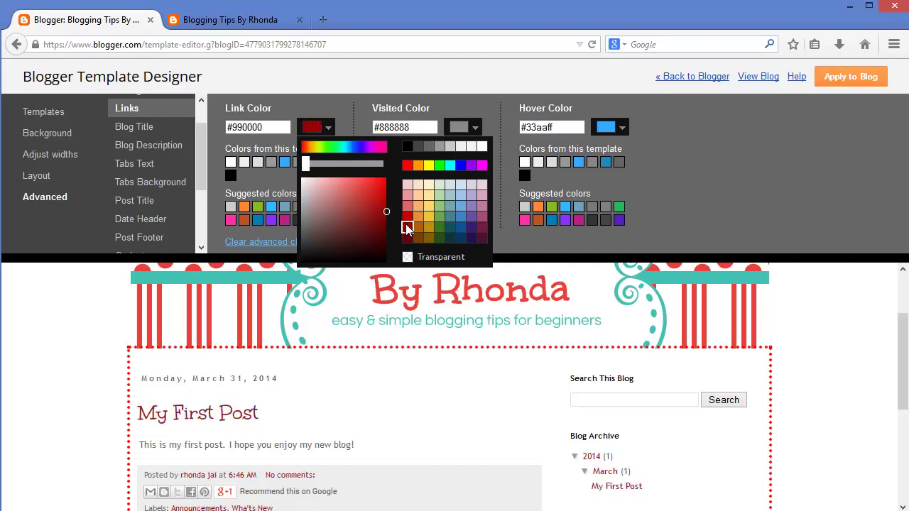
{"action": "left_click_drag", "start_coordinate": [385, 213], "coordinate": [386, 187]}
{"action": "left_click", "coordinate": [674, 217]}
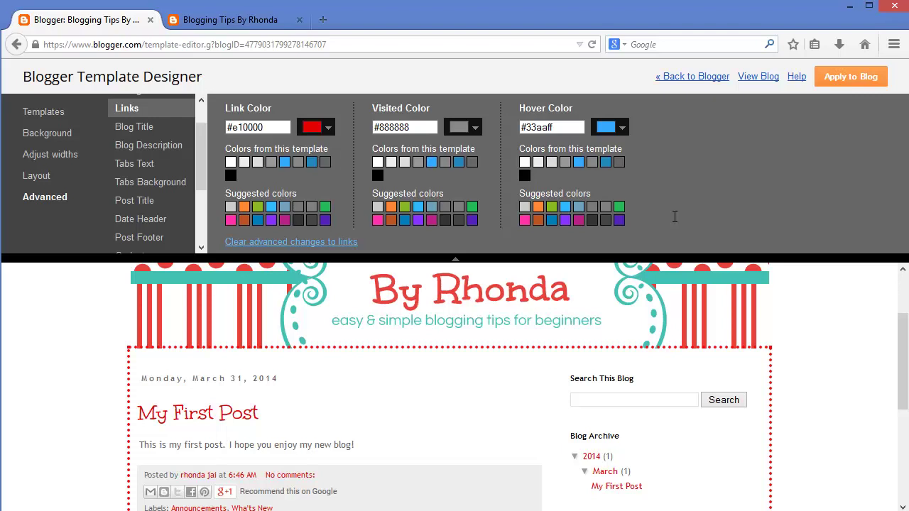
- Copy #e10000 into the visited link colour and make hovered links grey #666666
{"action": "double_click", "coordinate": [257, 128]}
{"action": "key", "text": "ctrl+c"}
{"action": "double_click", "coordinate": [390, 127]}
{"action": "key", "text": "ctrl+v"}
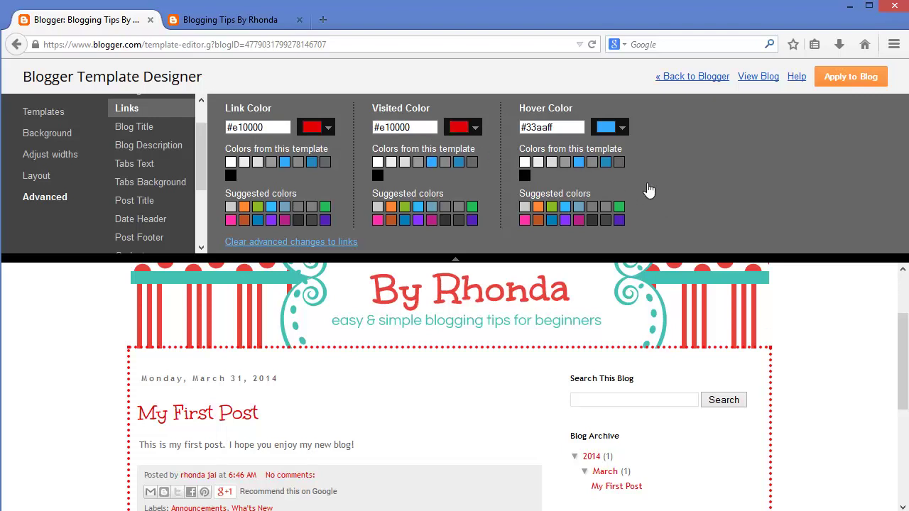
{"action": "left_click", "coordinate": [620, 163]}
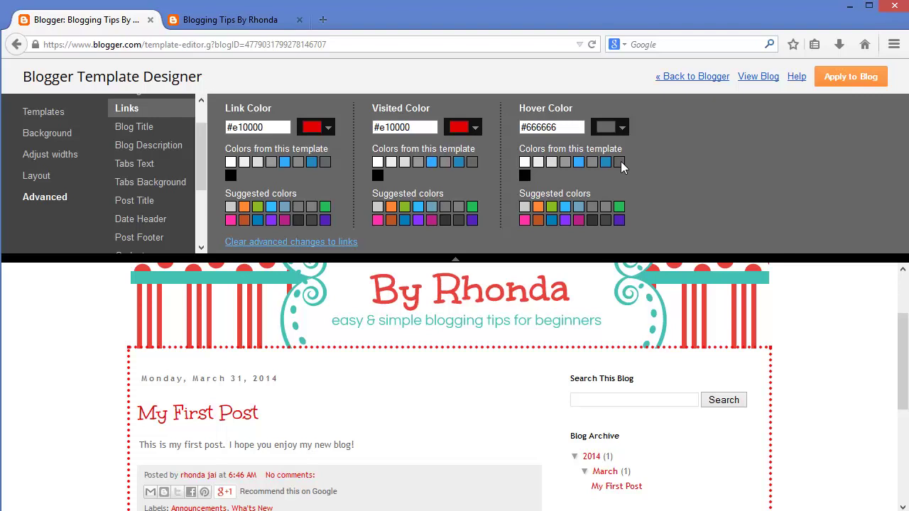
{"action": "left_click_drag", "start_coordinate": [907, 355], "coordinate": [906, 378]}
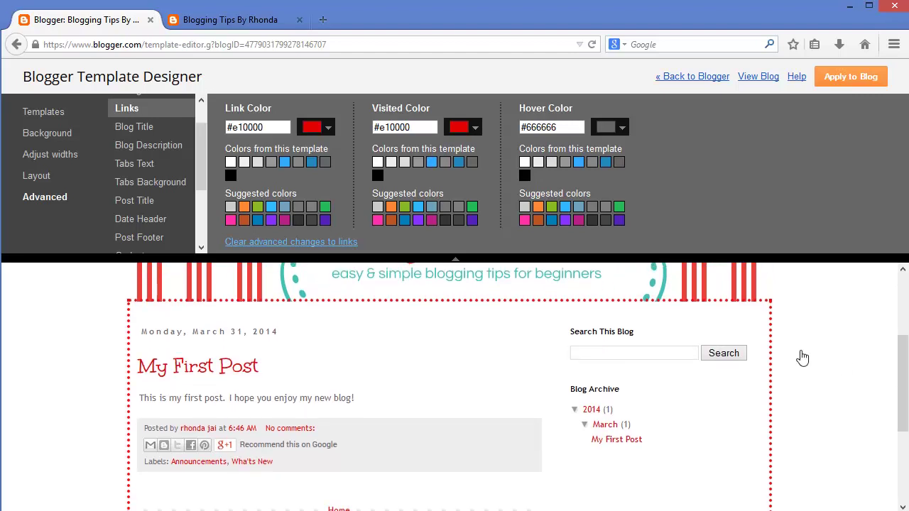
- Give the post footer a white #ffffff background instead of light grey
{"action": "left_click", "coordinate": [151, 238]}
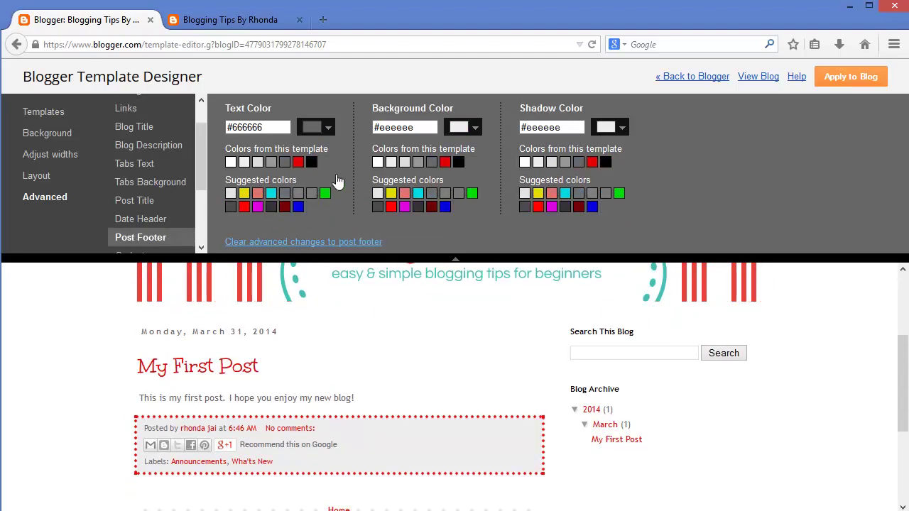
{"action": "left_click", "coordinate": [378, 162]}
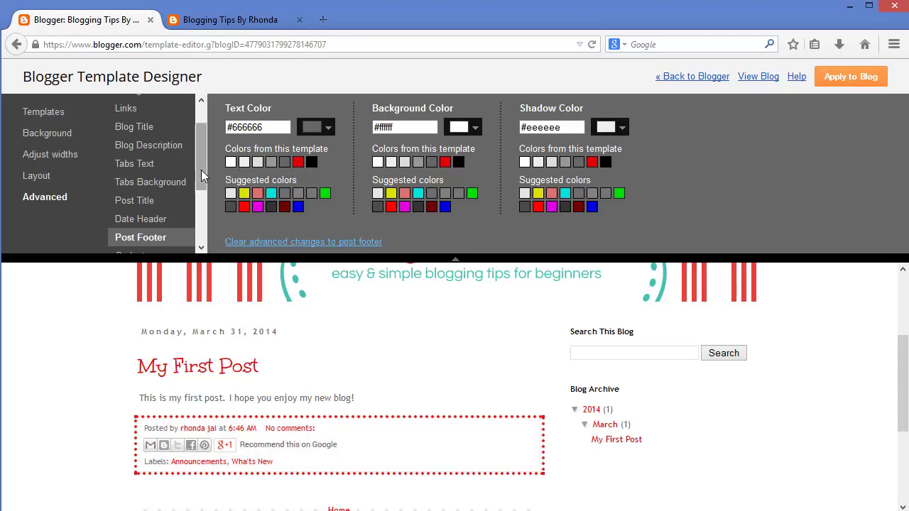
{"action": "left_click_drag", "start_coordinate": [205, 169], "coordinate": [201, 173]}
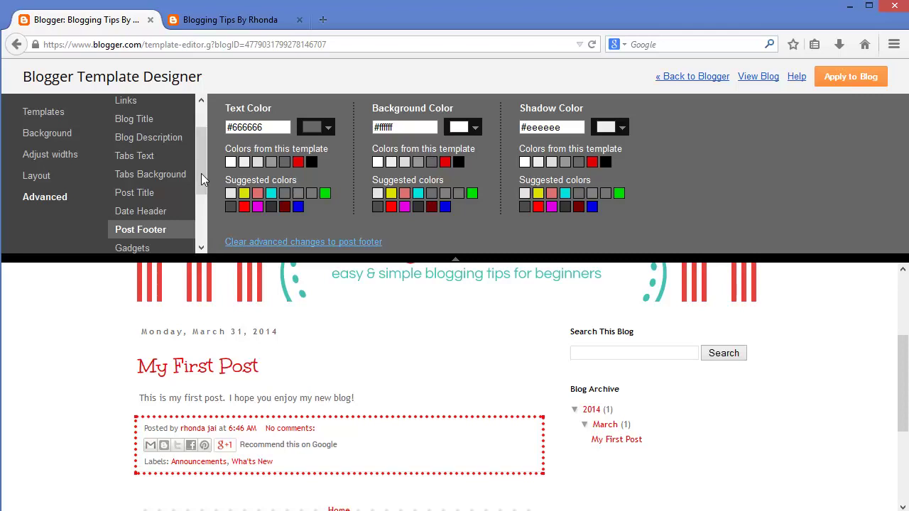
{"action": "left_click_drag", "start_coordinate": [202, 173], "coordinate": [202, 194]}
- Give the gadget titles the Unkempt font at 20px
{"action": "left_click", "coordinate": [135, 210]}
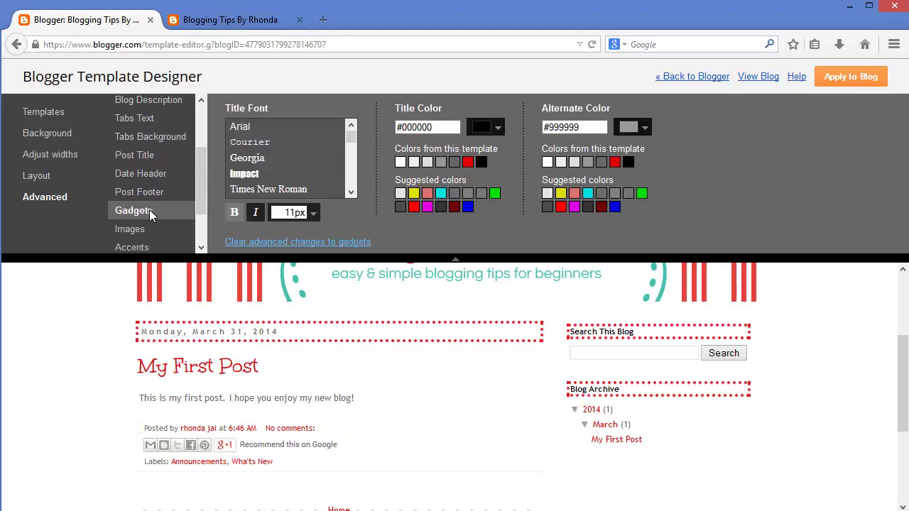
{"action": "left_click_drag", "start_coordinate": [350, 134], "coordinate": [349, 183]}
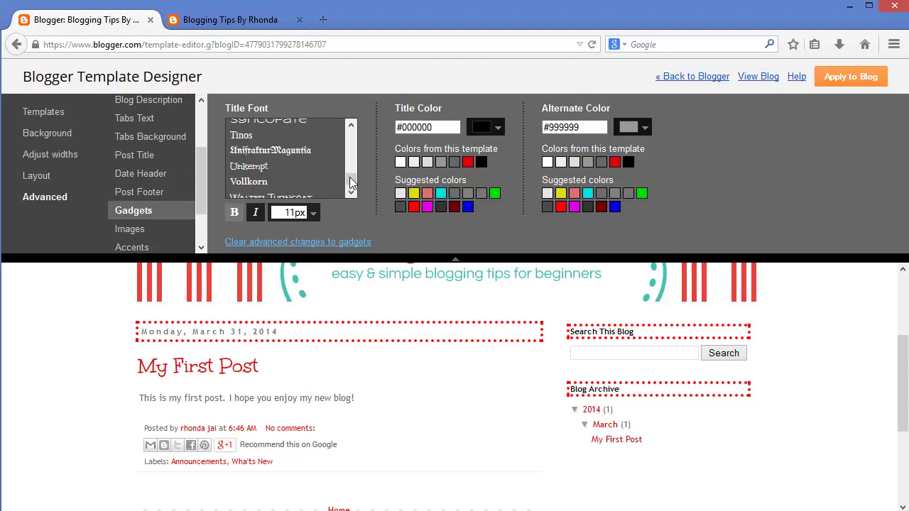
{"action": "left_click", "coordinate": [260, 169]}
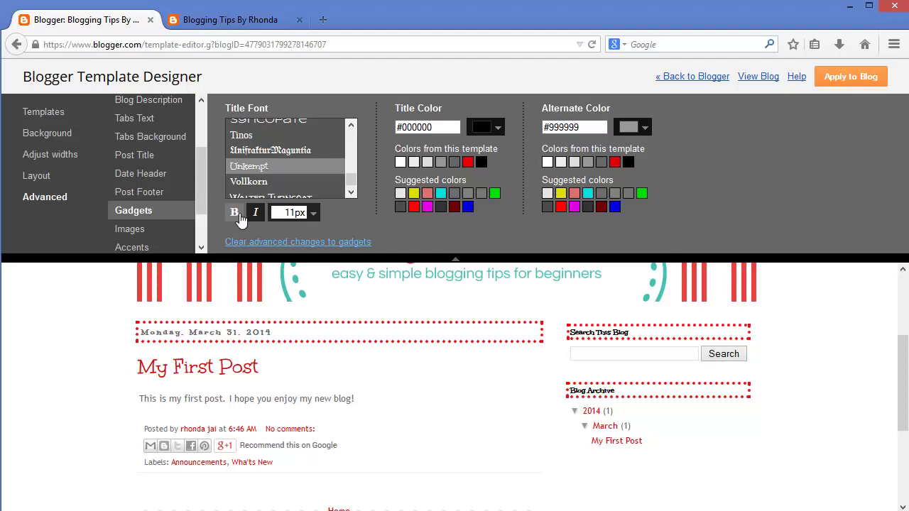
{"action": "left_click", "coordinate": [314, 215]}
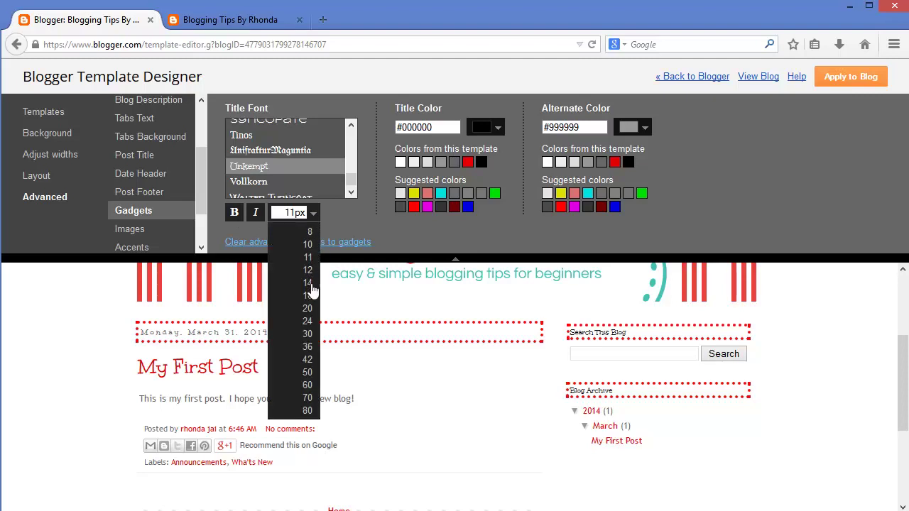
{"action": "left_click", "coordinate": [309, 309]}
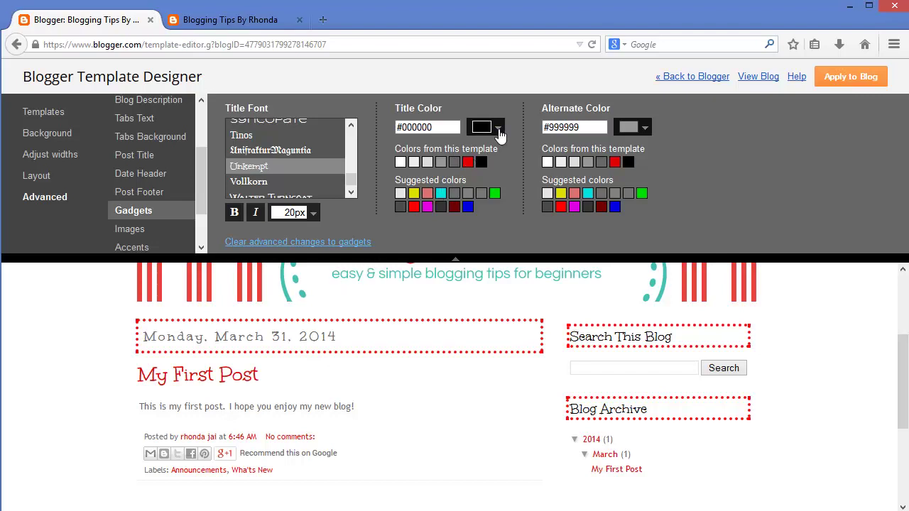
{"action": "left_click", "coordinate": [499, 132]}
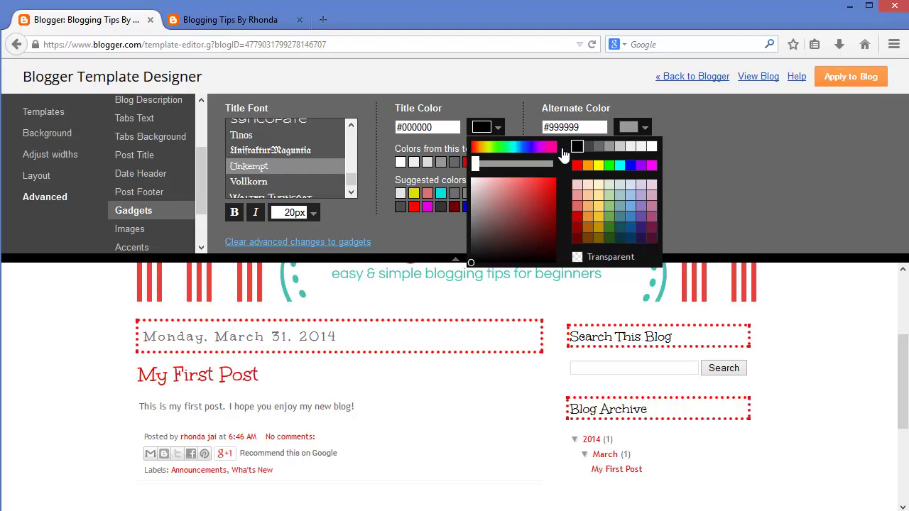
- Colour the gadget titles teal #01bfbf
{"action": "left_click", "coordinate": [619, 167]}
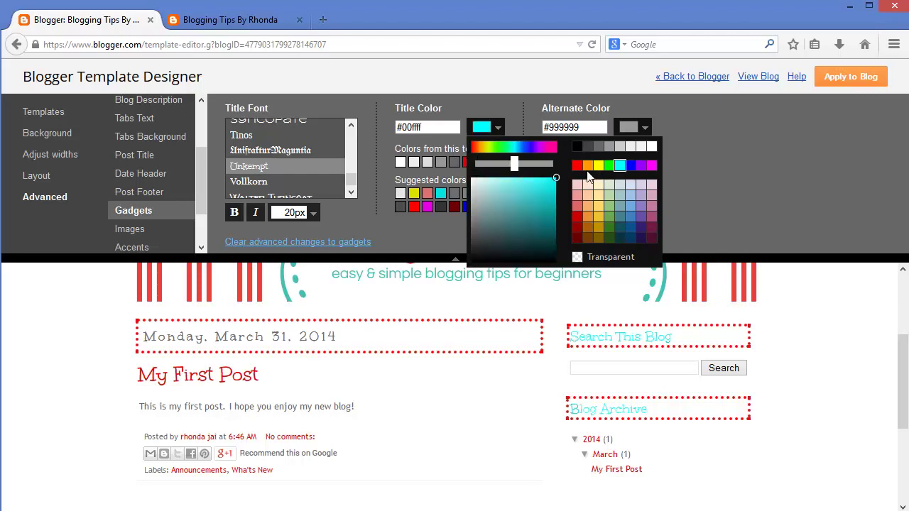
{"action": "left_click", "coordinate": [556, 192]}
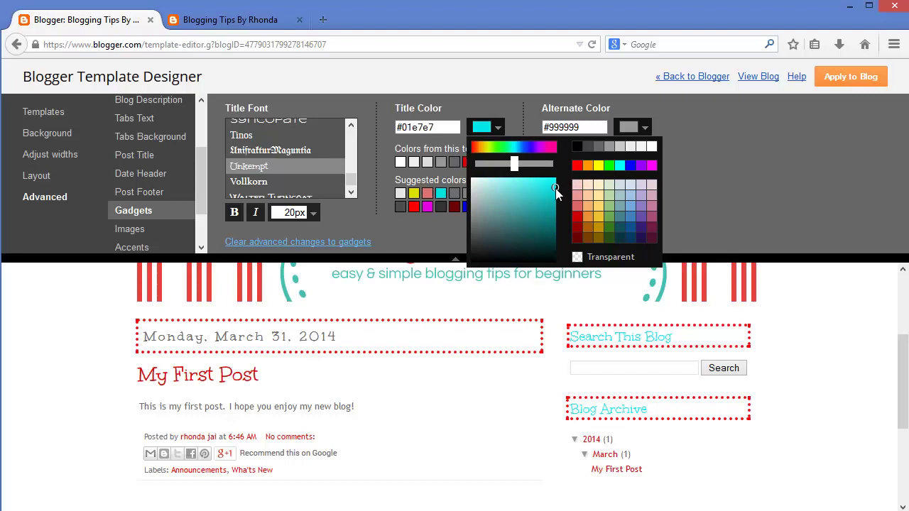
{"action": "left_click_drag", "start_coordinate": [555, 192], "coordinate": [556, 198]}
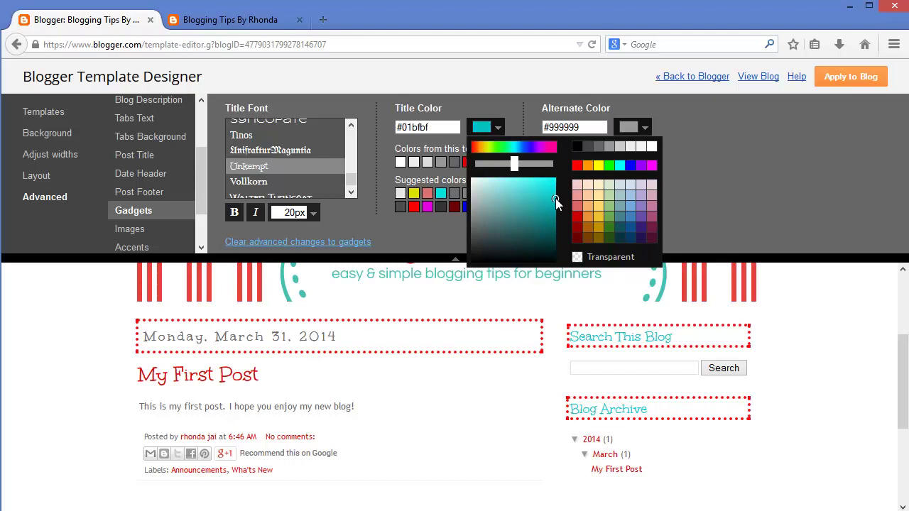
{"action": "left_click", "coordinate": [728, 206]}
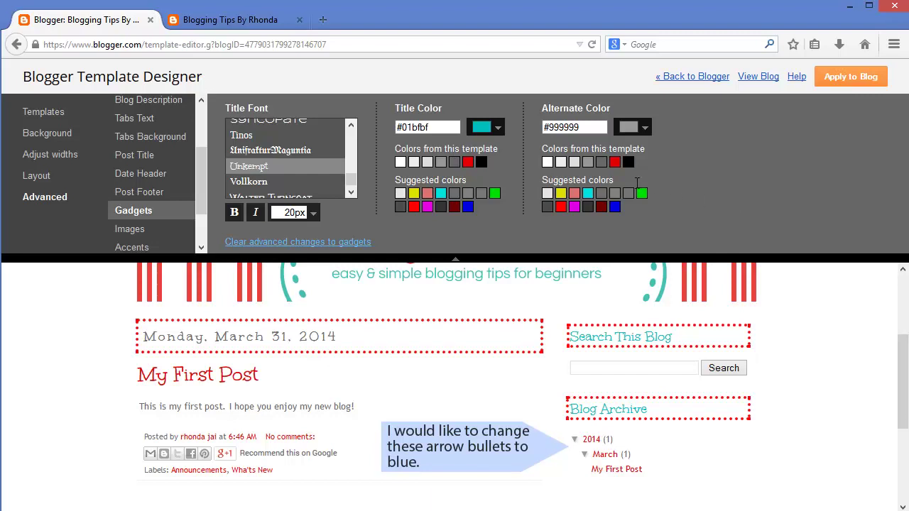
- Paste the teal #01bfbf as the alternate colour and apply the template to the blog
{"action": "triple_click", "coordinate": [416, 126]}
{"action": "key", "text": "ctrl+c"}
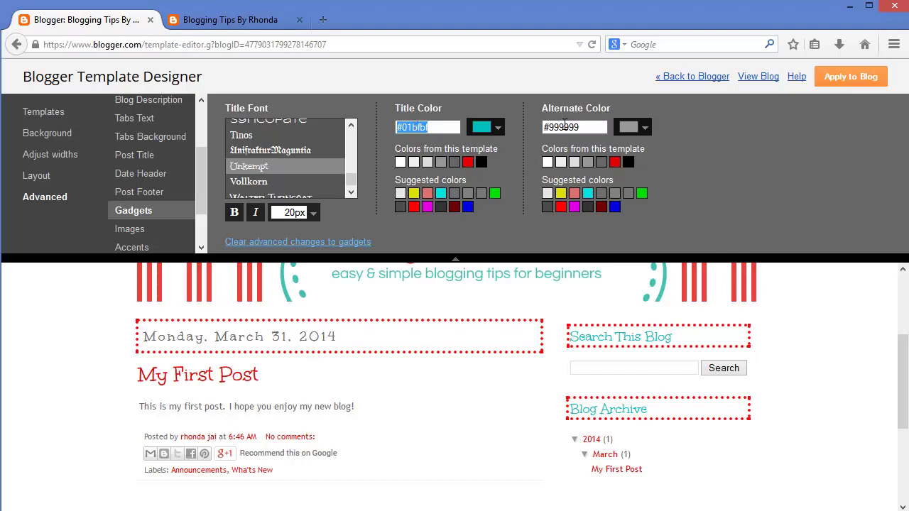
{"action": "double_click", "coordinate": [565, 125]}
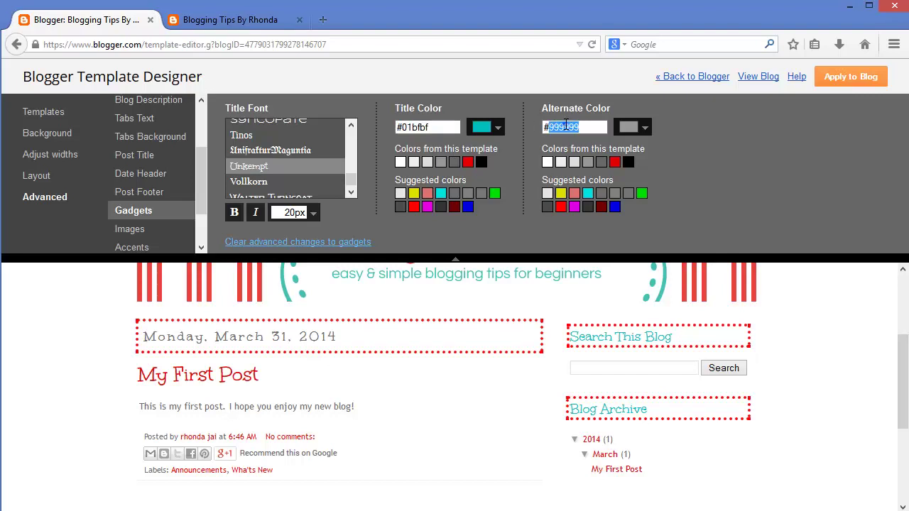
{"action": "left_click", "coordinate": [590, 126]}
{"action": "left_click_drag", "start_coordinate": [578, 127], "coordinate": [544, 128]}
{"action": "key", "text": "ctrl+v"}
{"action": "left_click", "coordinate": [717, 193]}
{"action": "left_click", "coordinate": [845, 84]}
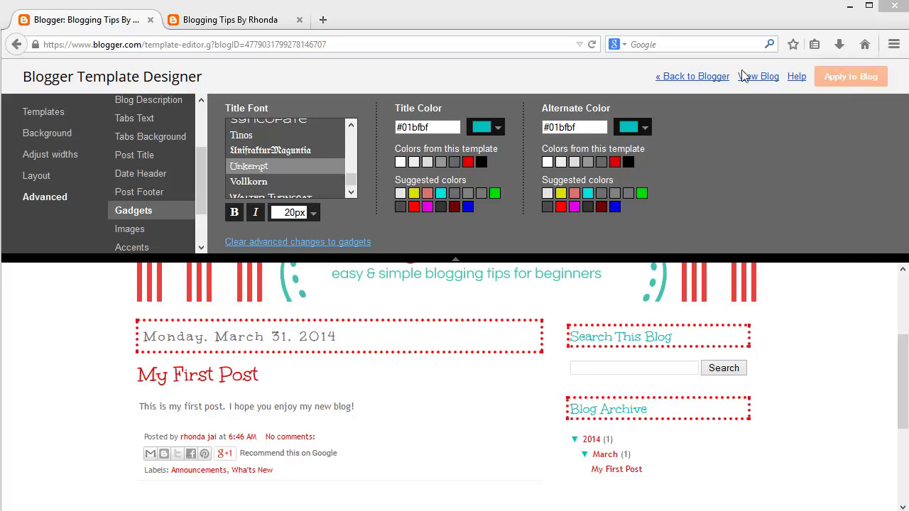
- Reload the live Blogging Tips By Rhonda tab to see the new design
{"action": "left_click", "coordinate": [274, 23]}
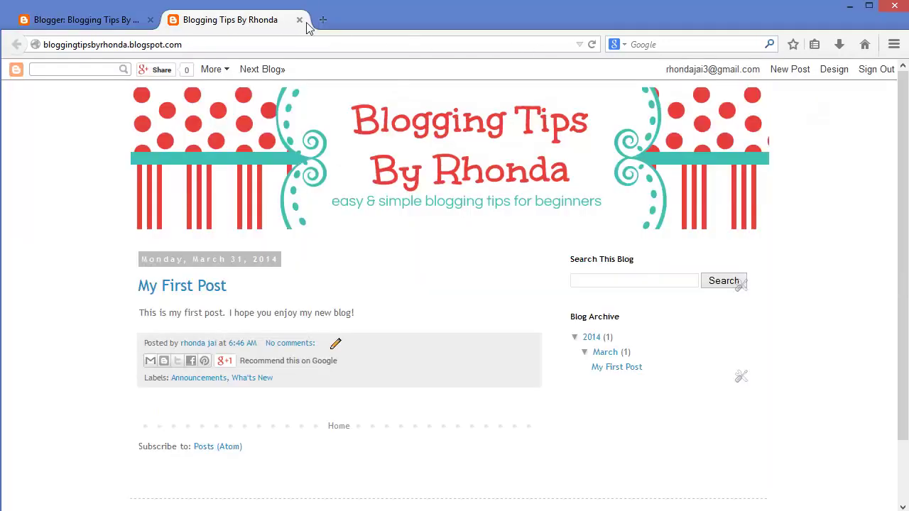
{"action": "left_click", "coordinate": [591, 45]}
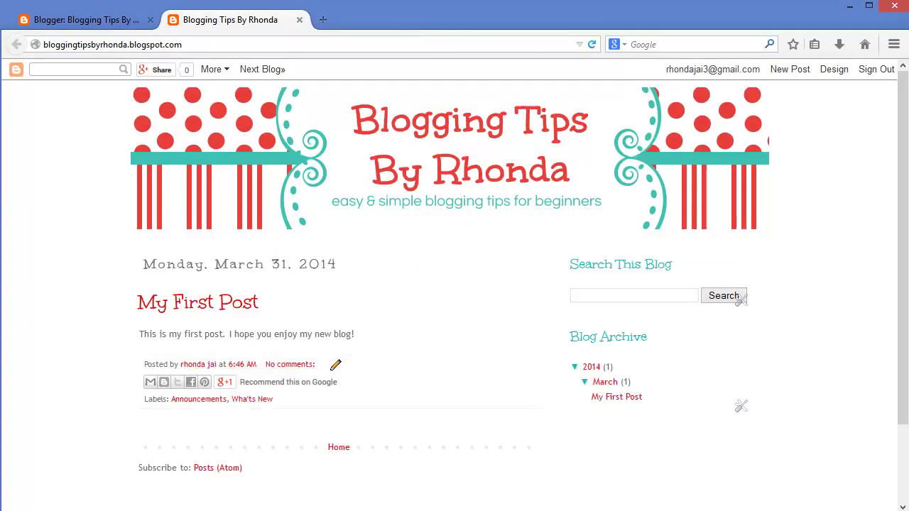